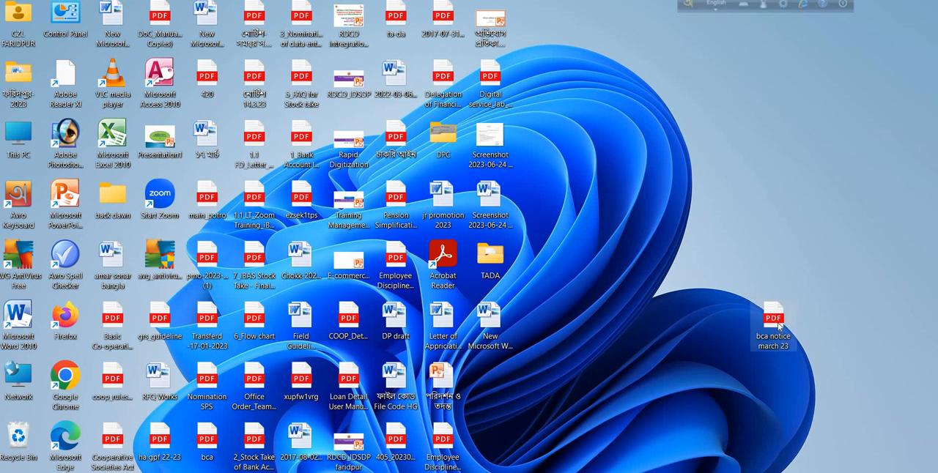
- Open the "bca notice march 23" PDF from the desktop and bring the notice on page 1 fully into view
double_click(775, 322)
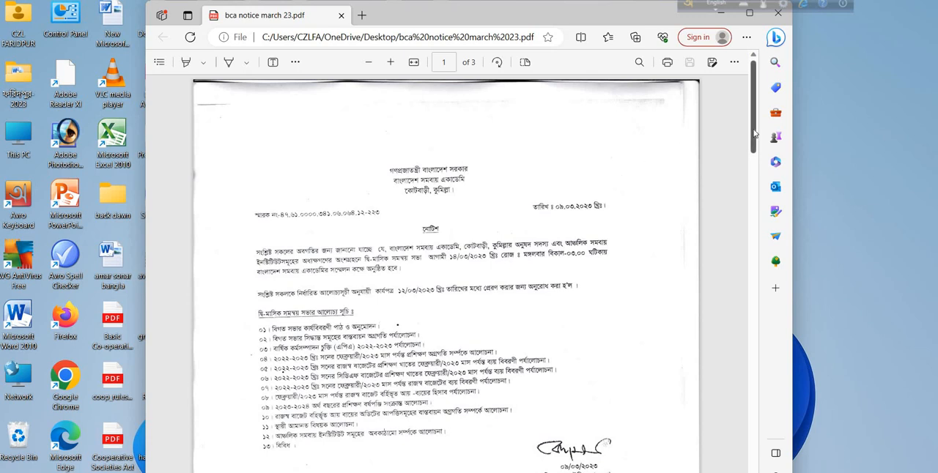
drag(755, 133, 747, 96)
mouse_move(754, 102)
mouse_down()
mouse_move(757, 139)
mouse_move(738, 92)
mouse_up()
scroll(742, 113, down, 2)
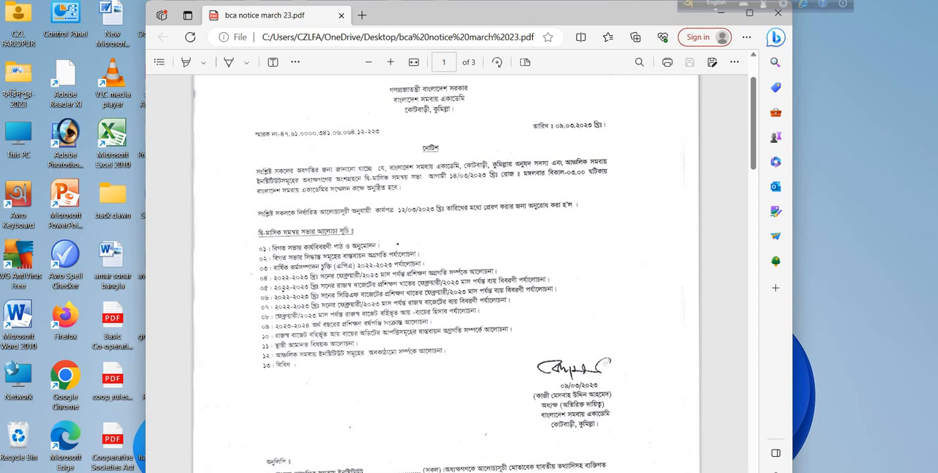
- Find Snipping Tool among the installed apps and launch it over the open PDF
key(super)
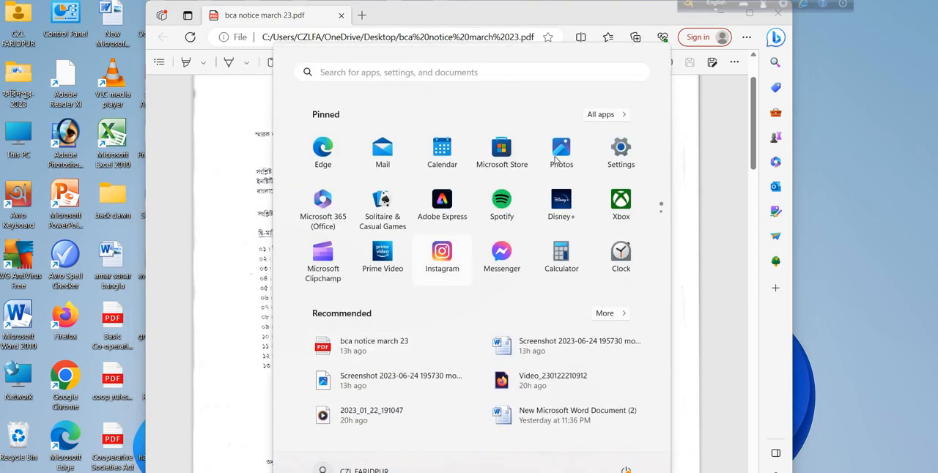
click(614, 116)
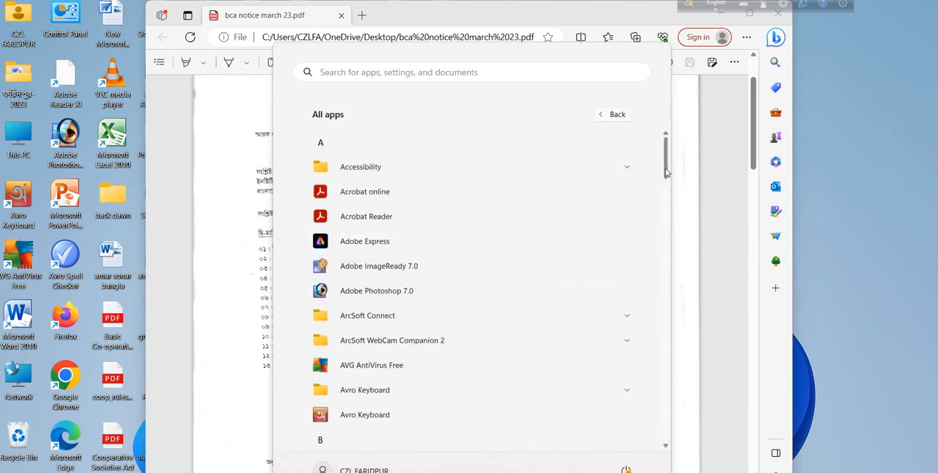
drag(666, 172, 643, 374)
scroll(643, 366, up, 5)
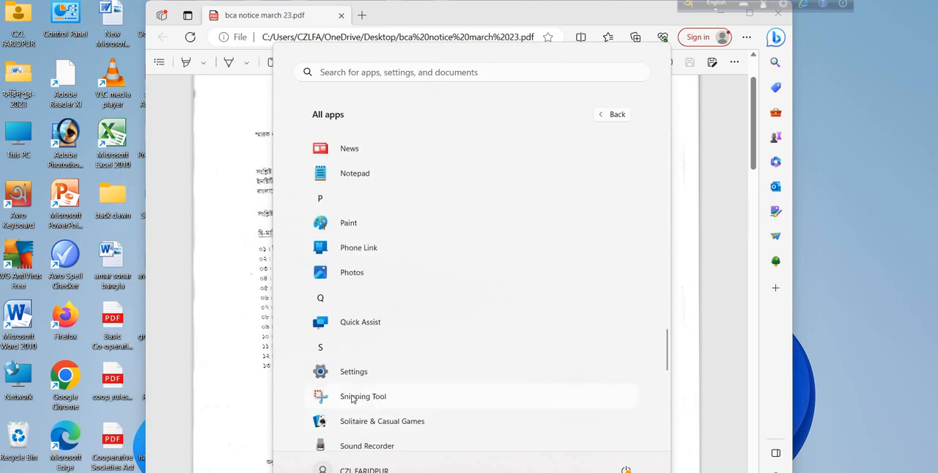
click(352, 397)
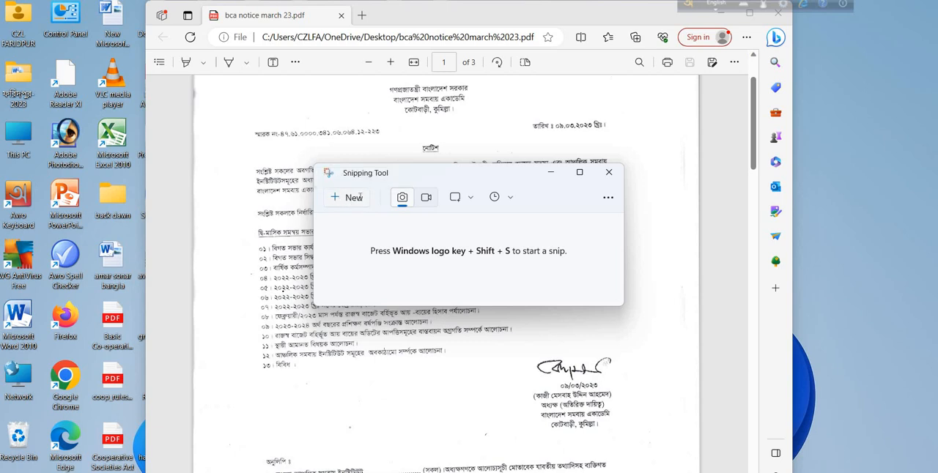
- Capture a rectangular snip of the notice from its heading down to the signature block, and open the captured snip
click(360, 196)
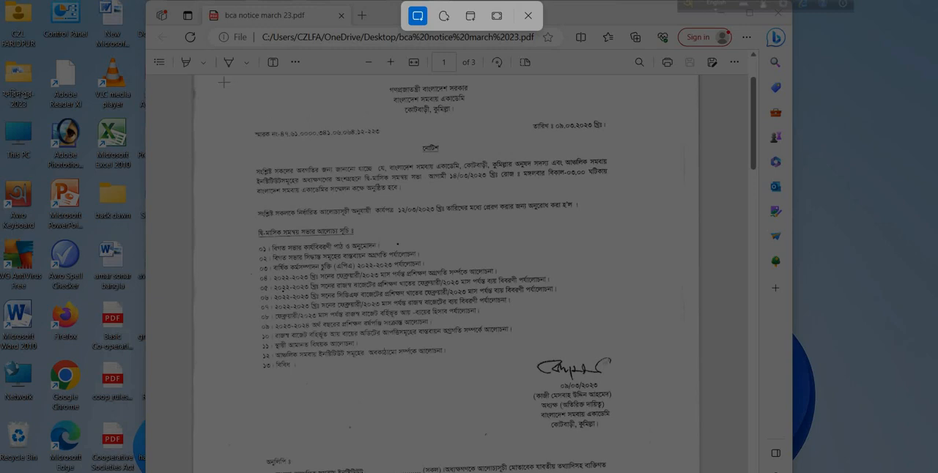
drag(223, 83, 651, 450)
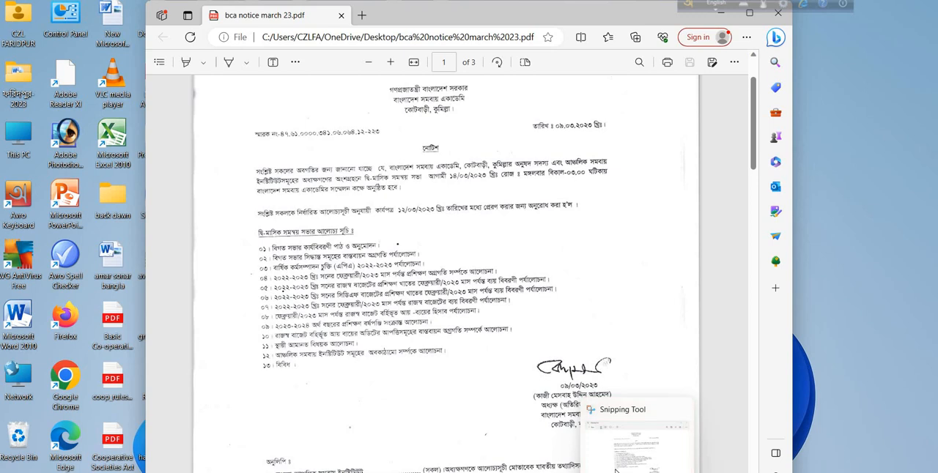
click(615, 469)
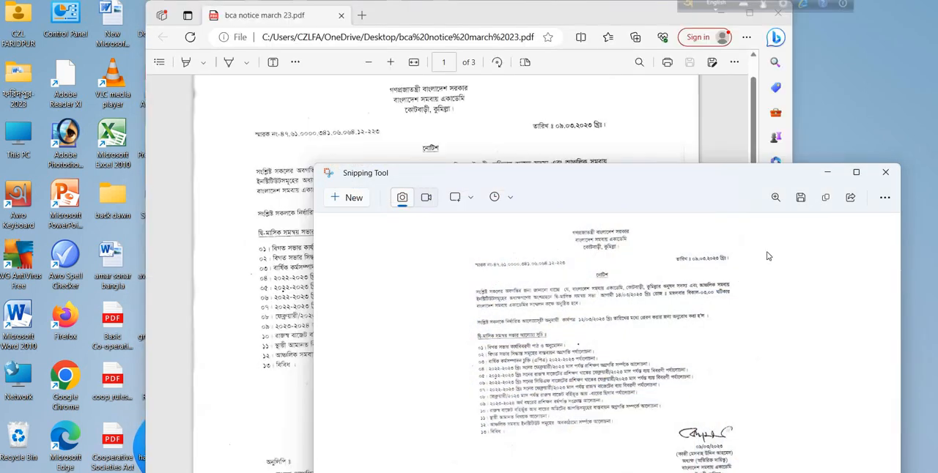
- Save the snip to the Desktop as a PNG file named 00000
click(801, 198)
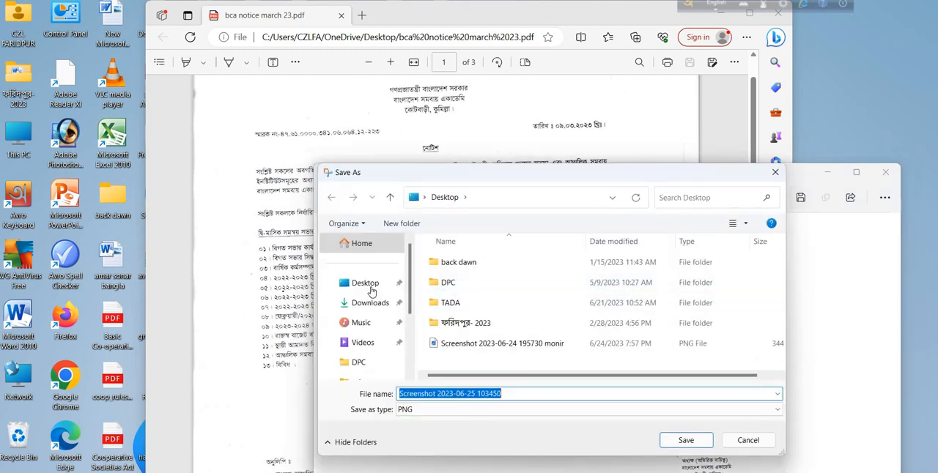
click(366, 284)
click(369, 286)
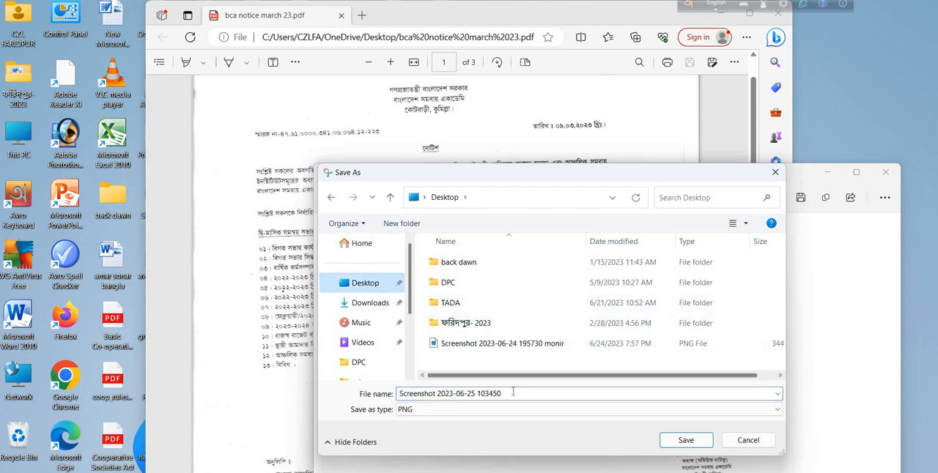
click(513, 393)
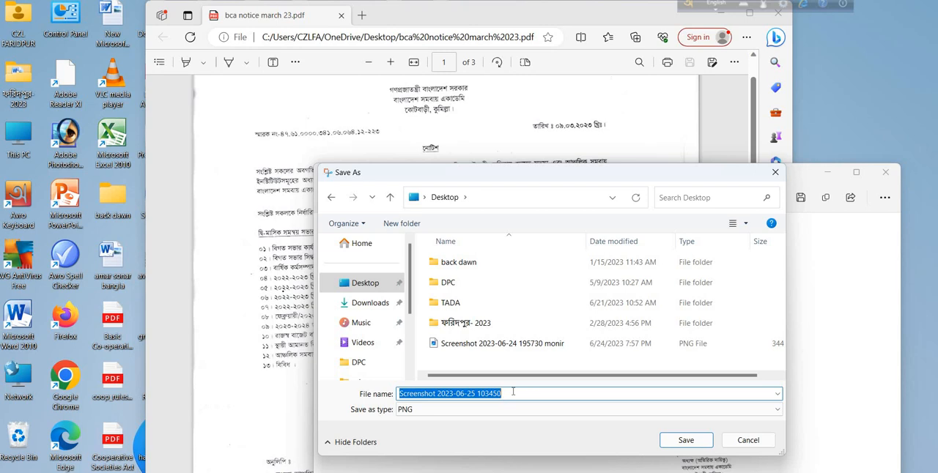
text(00000)
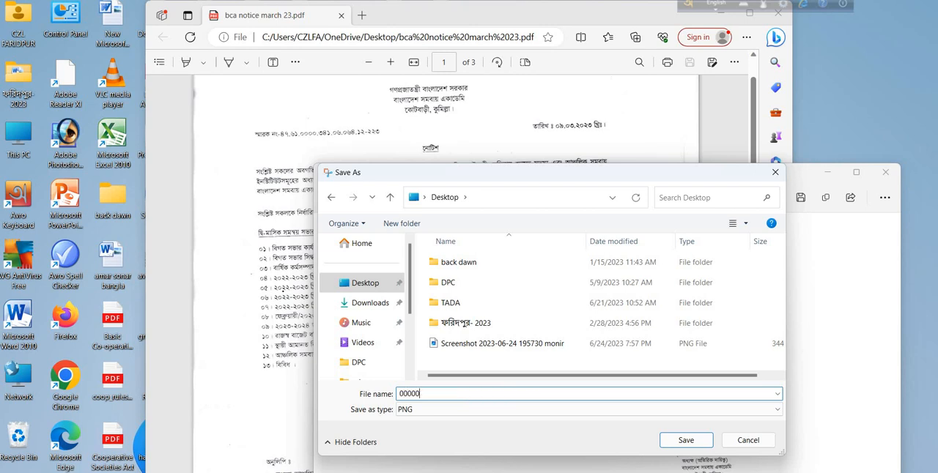
click(686, 442)
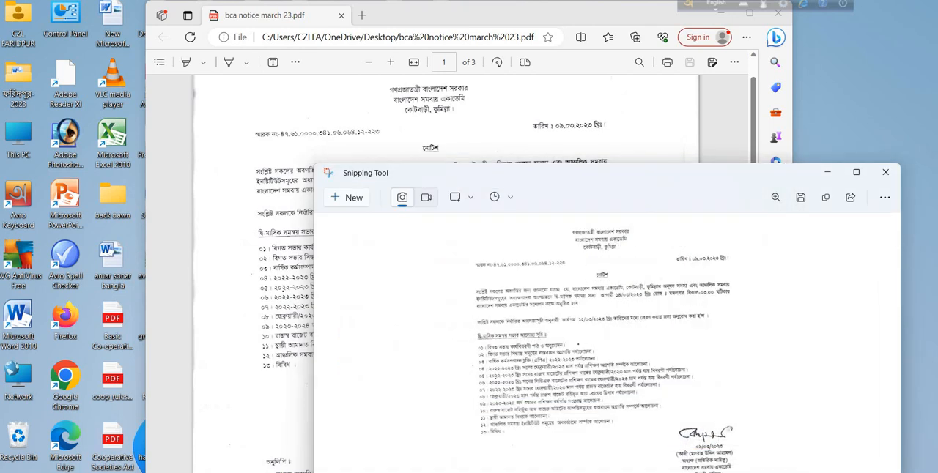
- Close Snipping Tool and the PDF, and check the saved 00000 image from the desktop
click(885, 172)
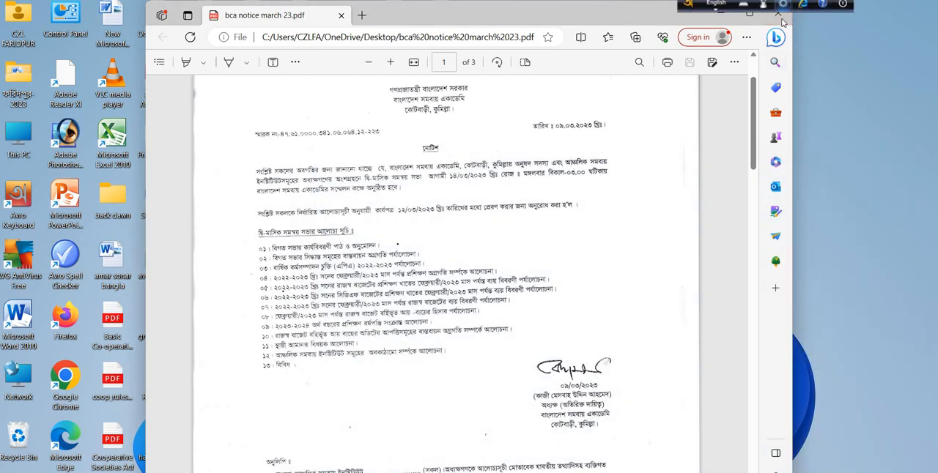
click(781, 22)
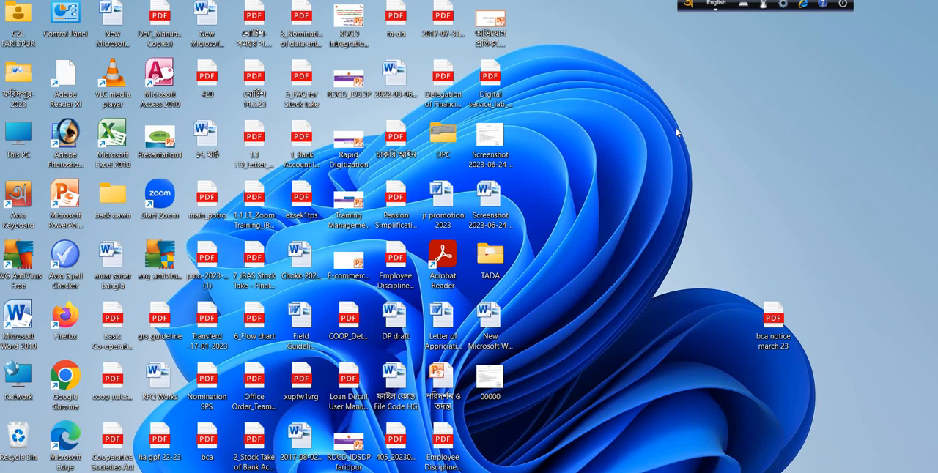
double_click(489, 379)
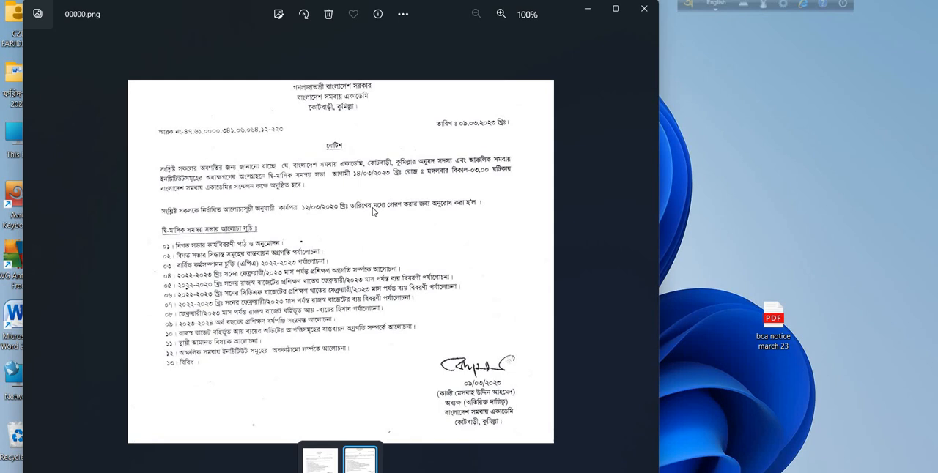
click(643, 10)
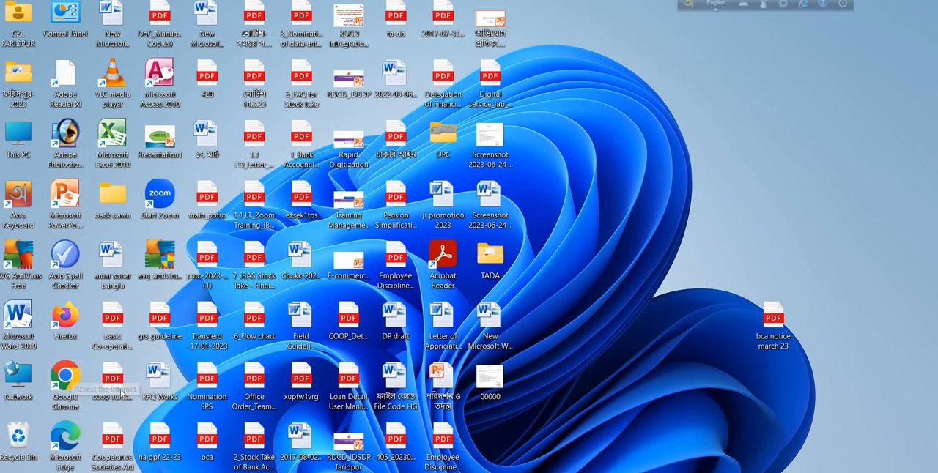
- Switch to Google Chrome and open Google Drive from the Google apps
double_click(75, 380)
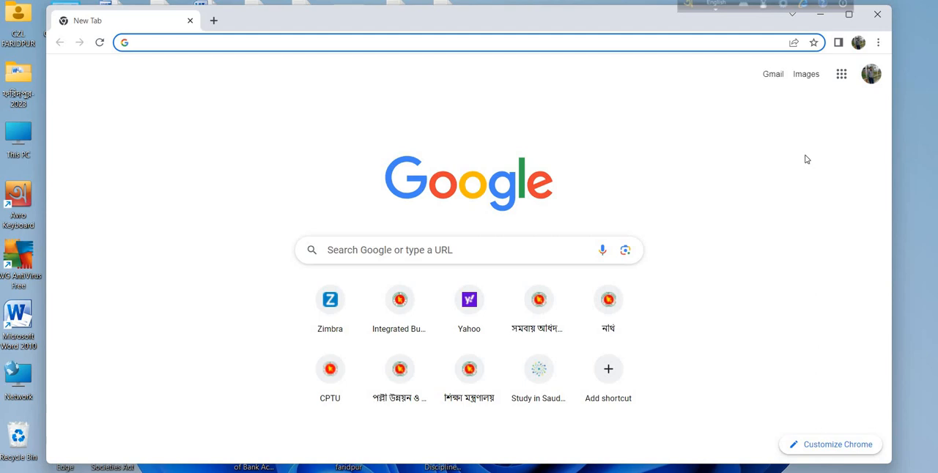
click(841, 74)
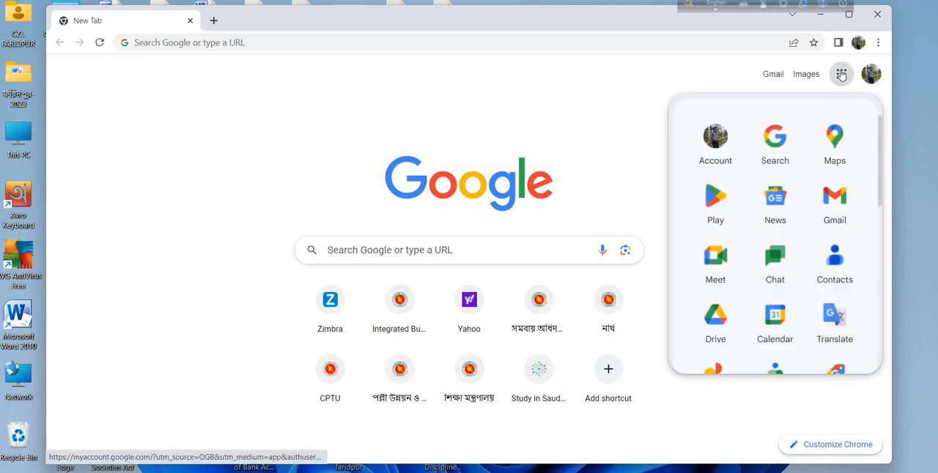
click(716, 320)
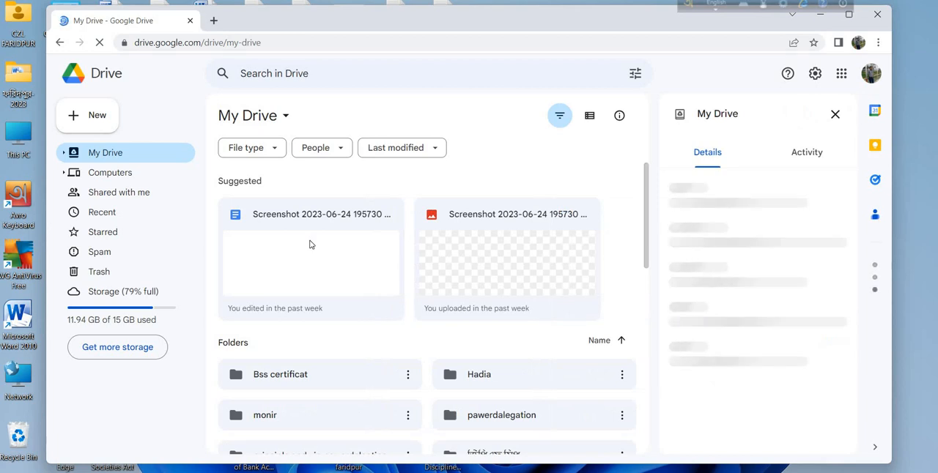
- Upload the 00000 PNG file from the Desktop to My Drive
click(96, 118)
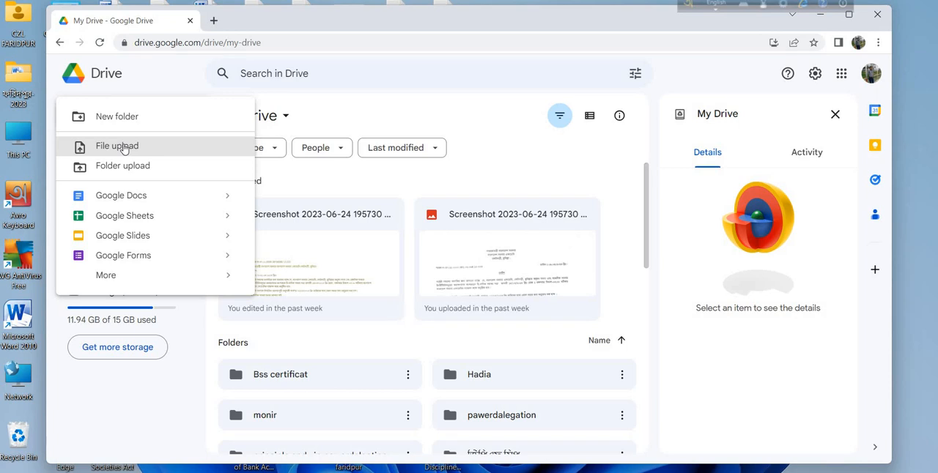
click(124, 147)
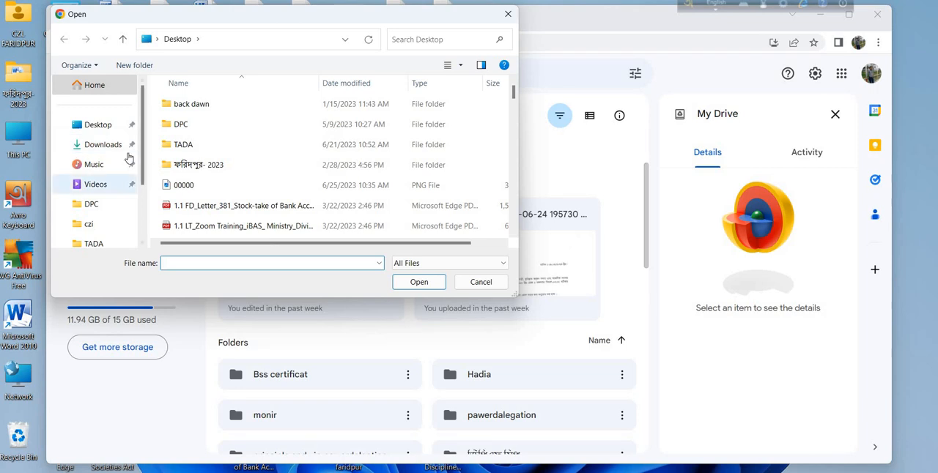
click(102, 127)
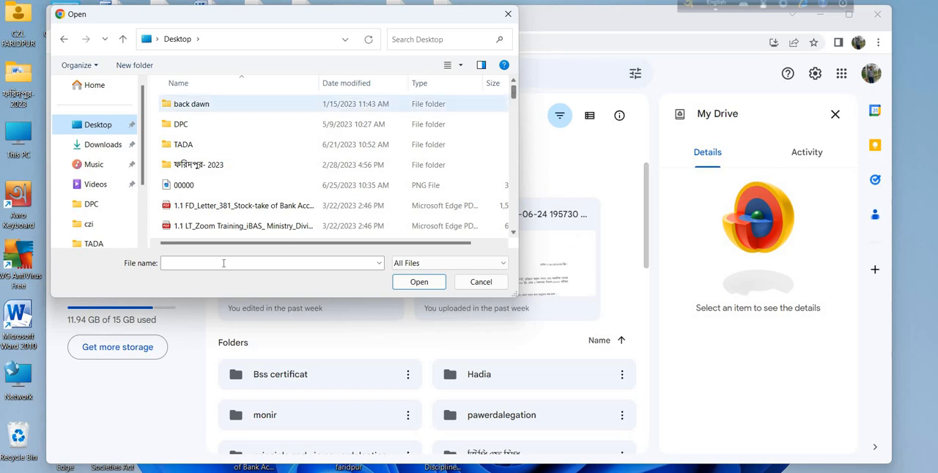
click(191, 191)
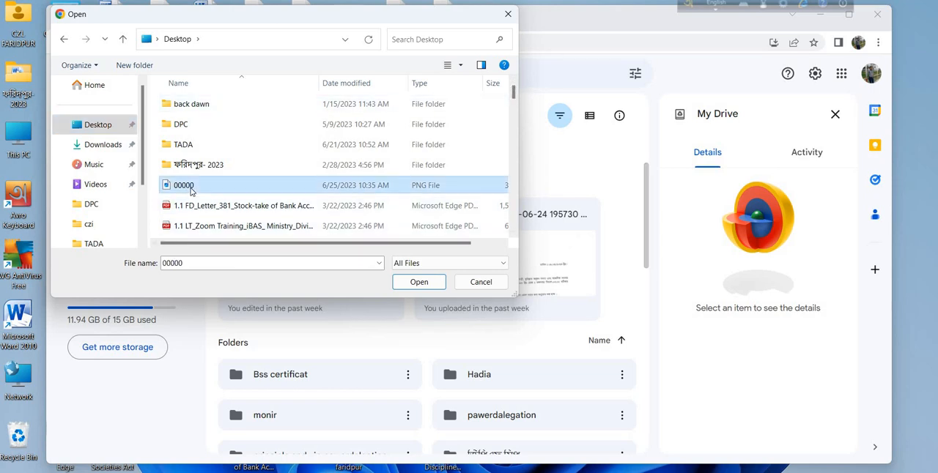
click(409, 284)
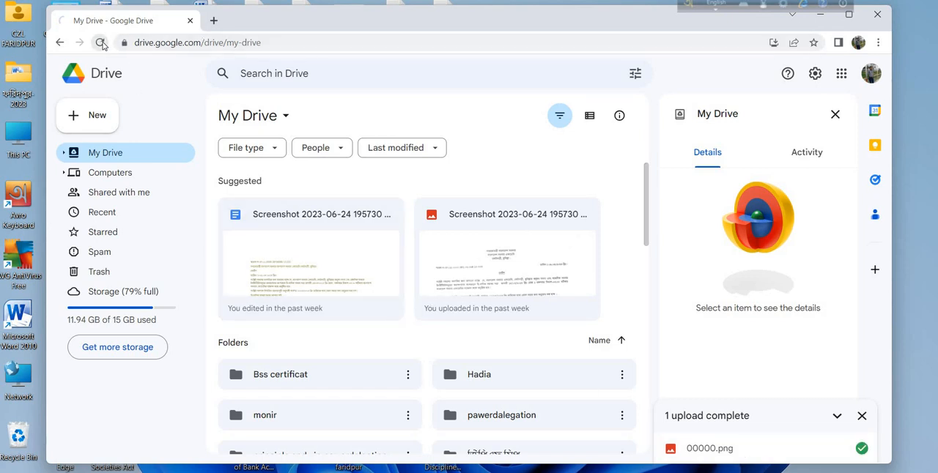
- Reload My Drive and open the uploaded 00000.png with Google Docs
click(100, 43)
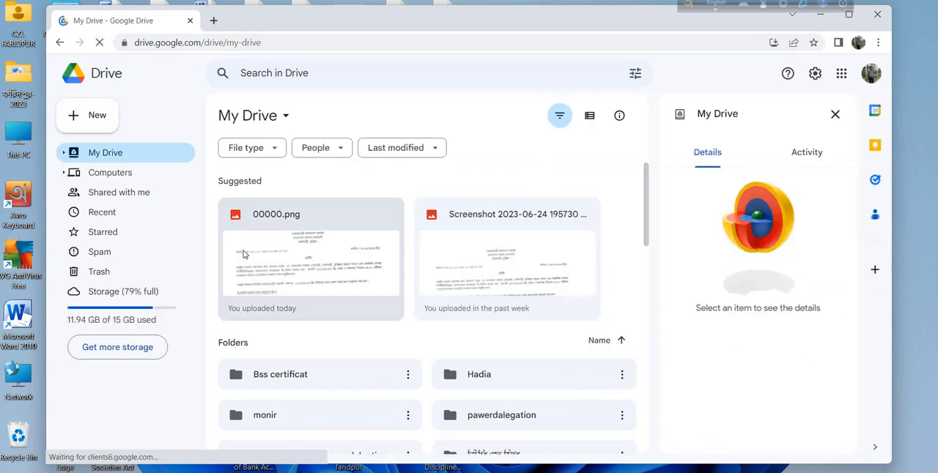
right_click(289, 241)
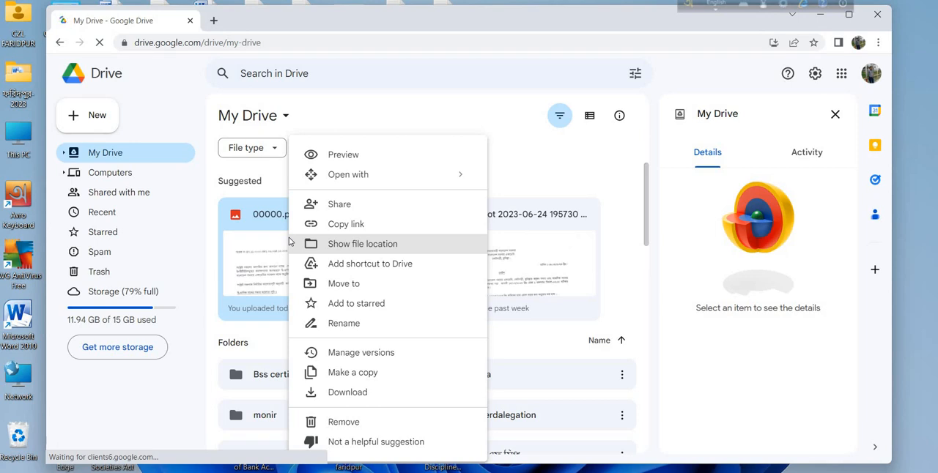
mouse_move(359, 176)
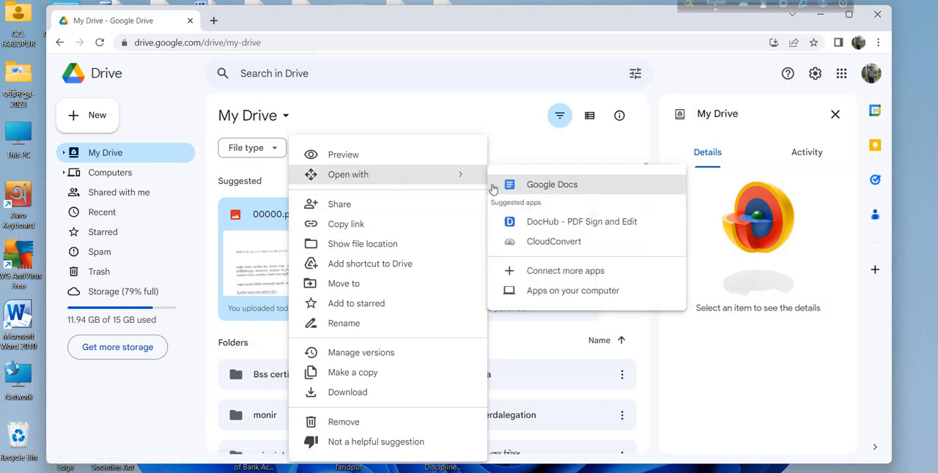
click(548, 185)
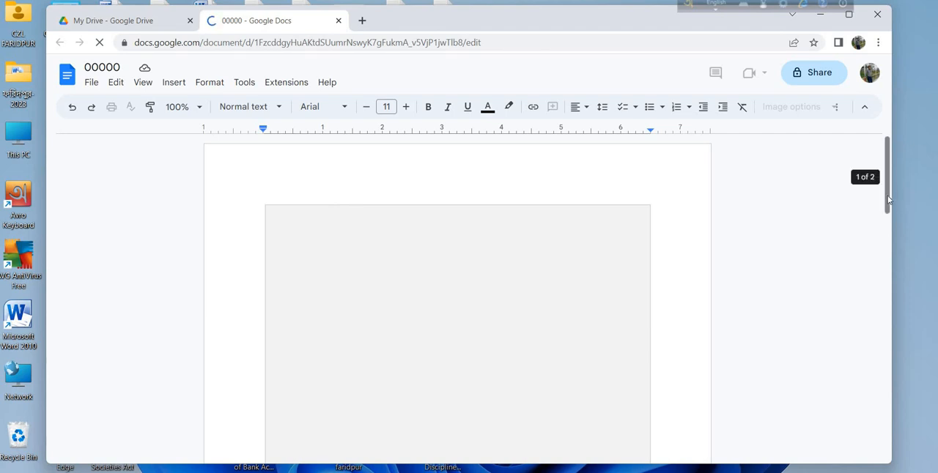
- Review the converted Bengali text below the notice image and place the cursor at the start of its first line
mouse_move(888, 200)
mouse_down()
mouse_move(889, 247)
mouse_move(884, 201)
mouse_up()
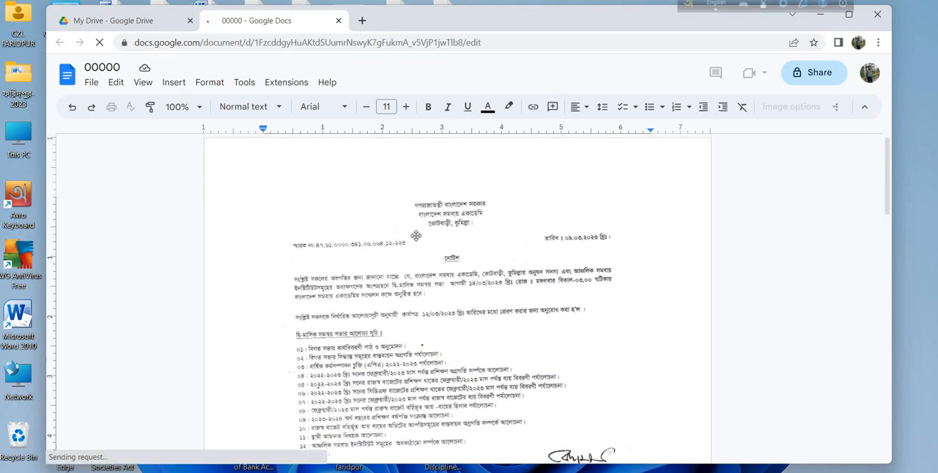
scroll(415, 235, down, 2)
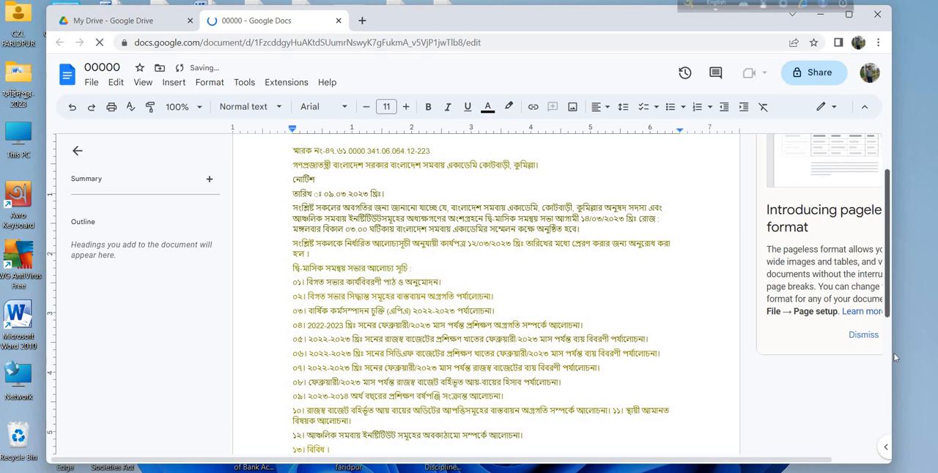
scroll(887, 308, down, 2)
scroll(887, 311, up, 3)
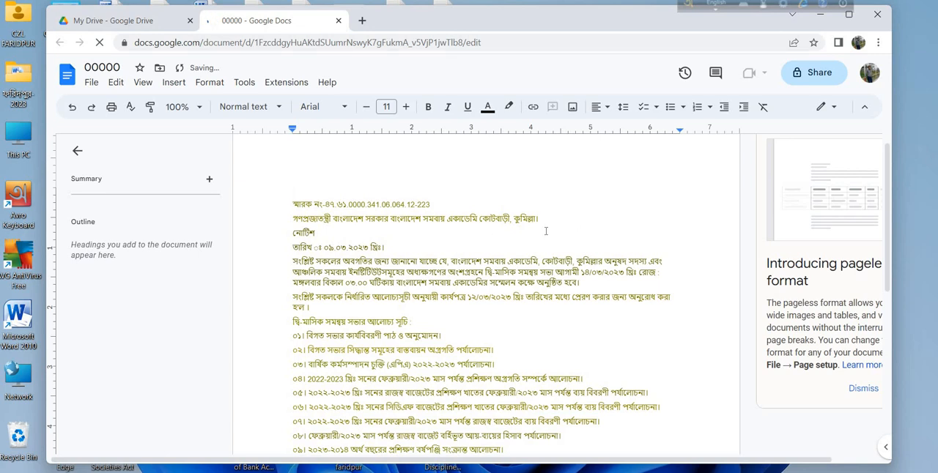
click(558, 218)
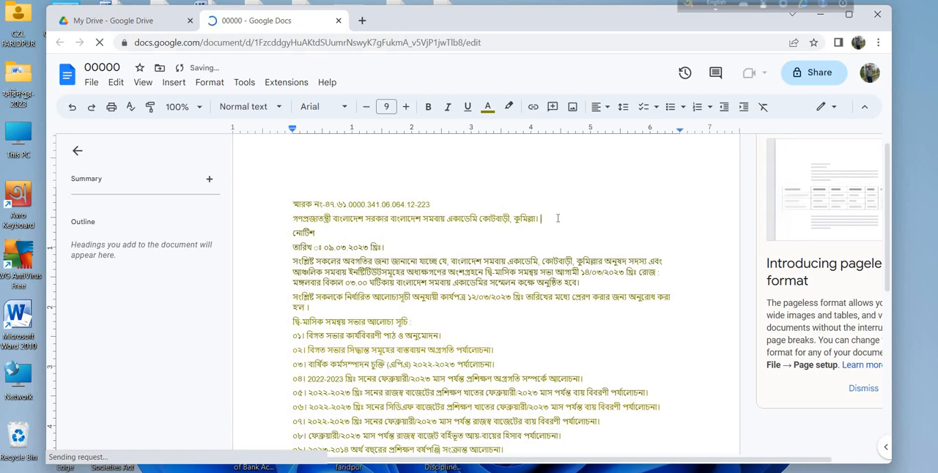
click(287, 205)
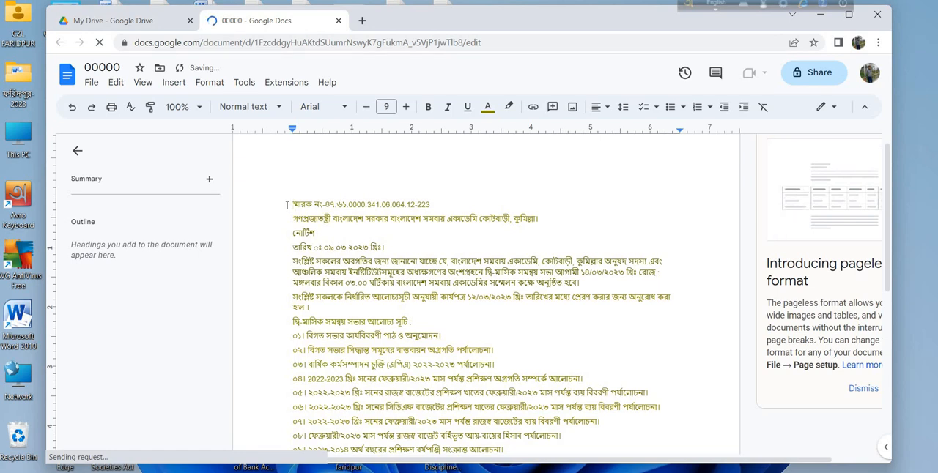
- Look over the converted Bengali text from the reference number line down to the closing signatory line
mouse_move(287, 205)
mouse_down()
mouse_move(516, 386)
mouse_move(608, 444)
mouse_move(627, 469)
mouse_move(605, 364)
mouse_move(637, 415)
mouse_up()
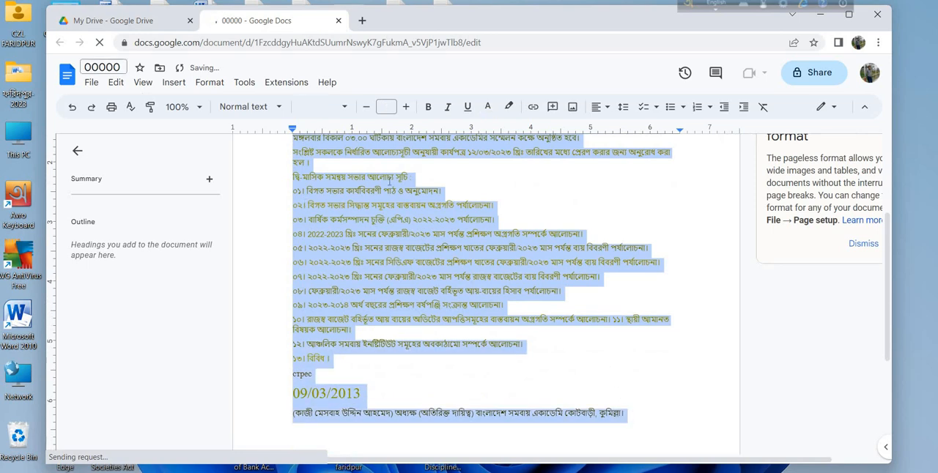
click(485, 178)
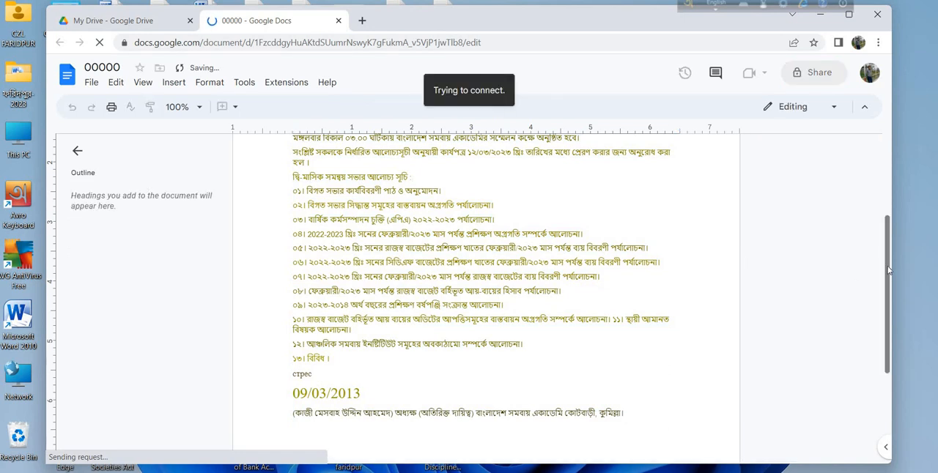
drag(888, 270, 876, 174)
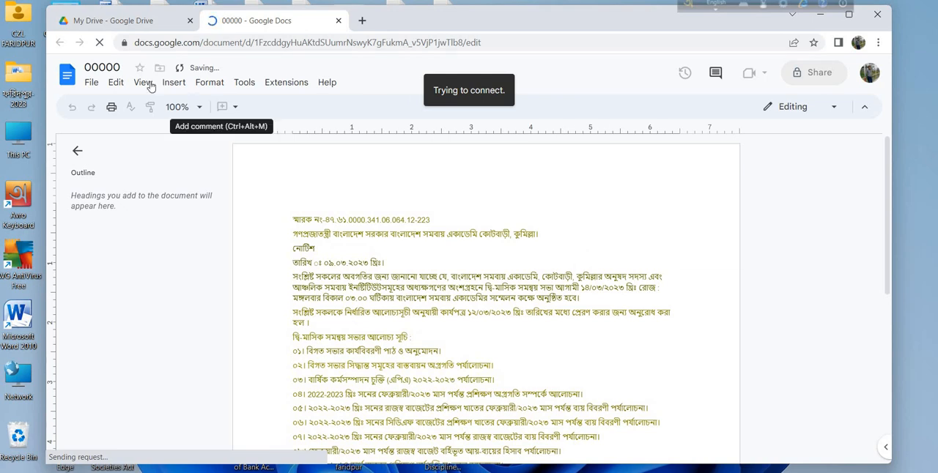
- Download the converted document in Microsoft Word (.docx) format
click(91, 85)
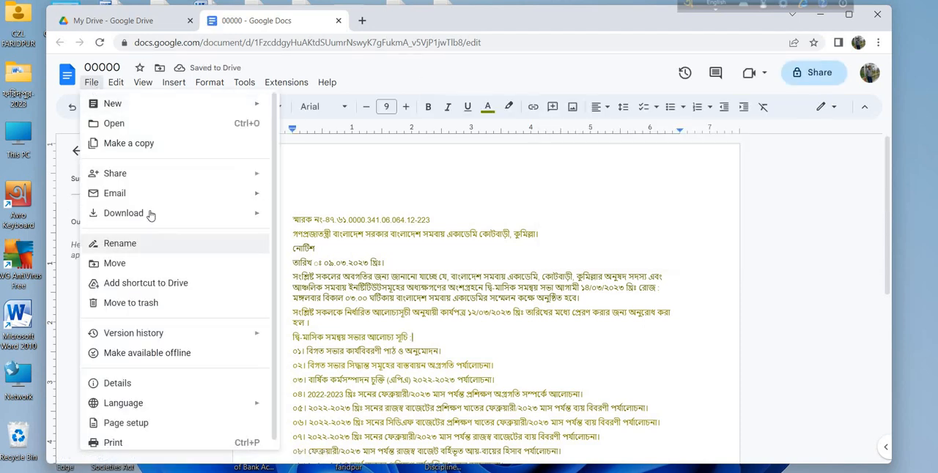
mouse_move(121, 217)
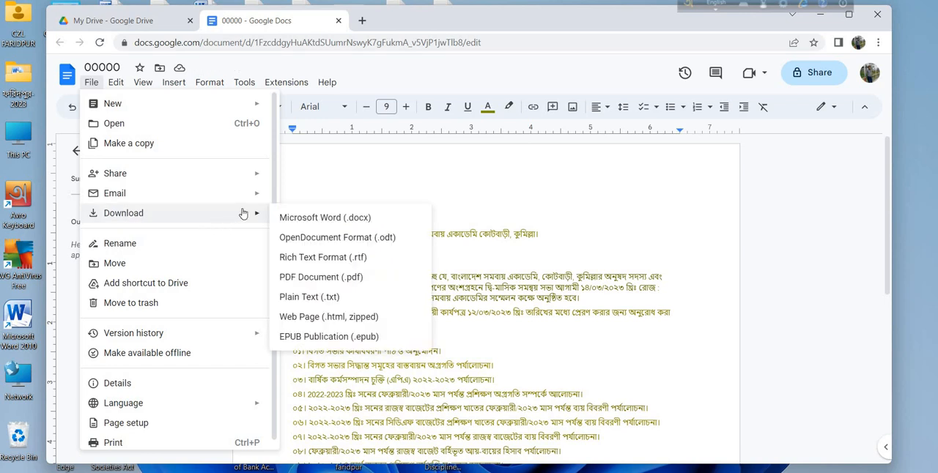
click(317, 219)
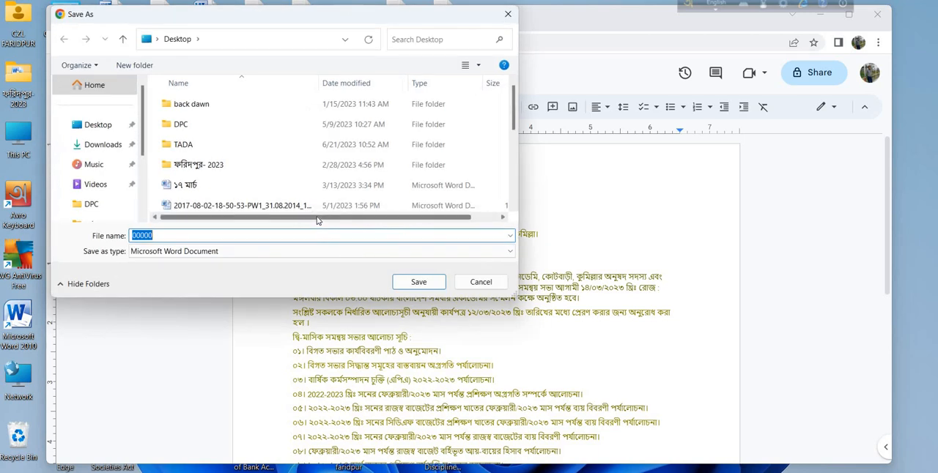
- Save the Word download to the Desktop under the file name yyyyyyyy
click(97, 124)
click(196, 235)
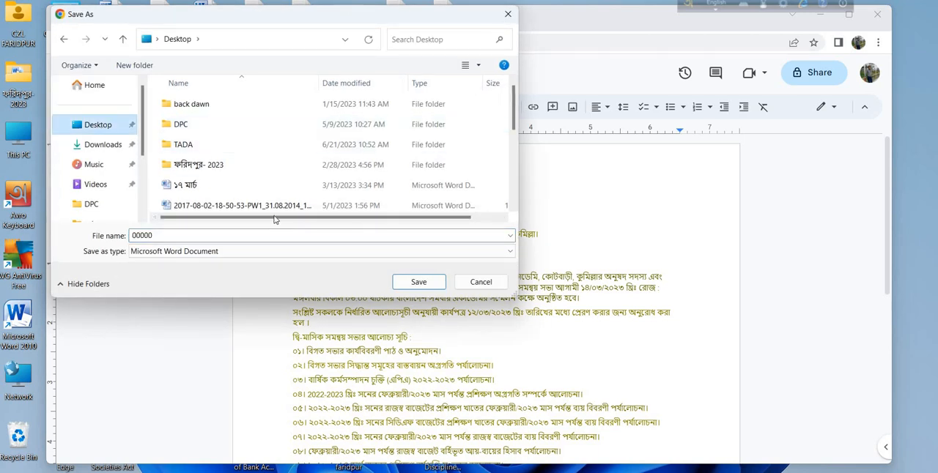
double_click(195, 235)
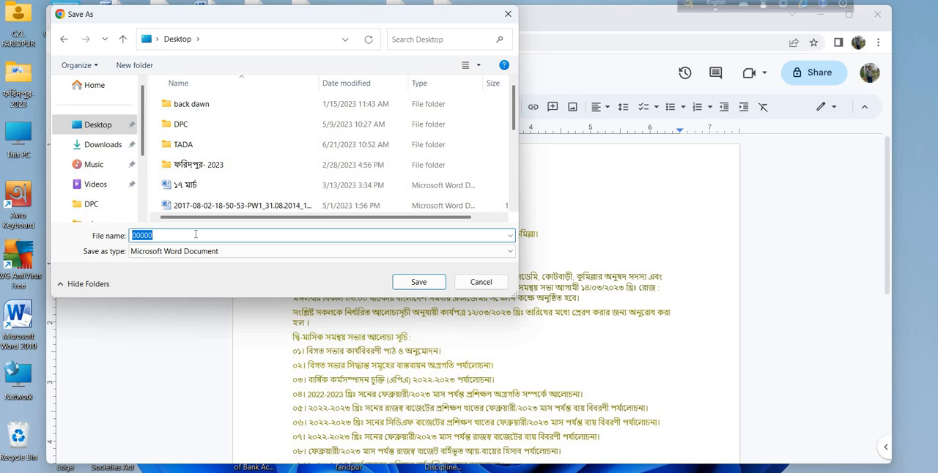
click(195, 235)
text(g)
key(BackSpace)
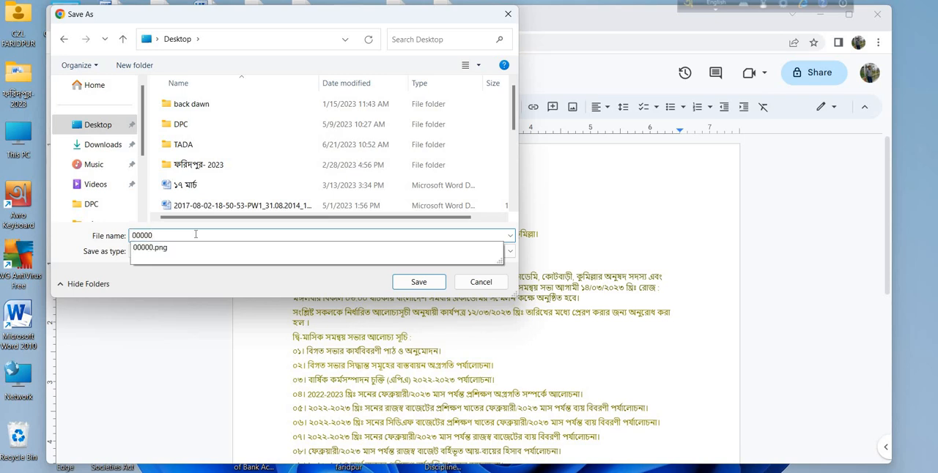
text(yyyyy)
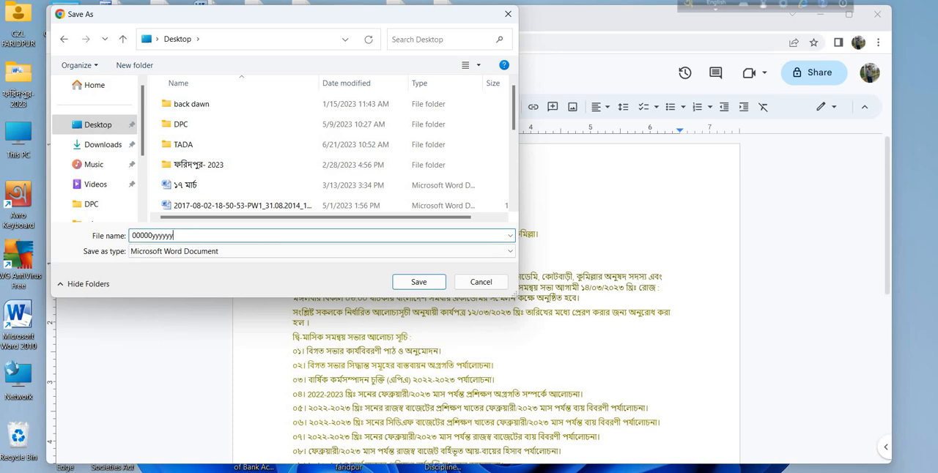
text(yy)
click(153, 235)
key(BackSpace)
key(BackSpace)
key(BackSpace)
key(BackSpace)
key(BackSpace)
click(419, 283)
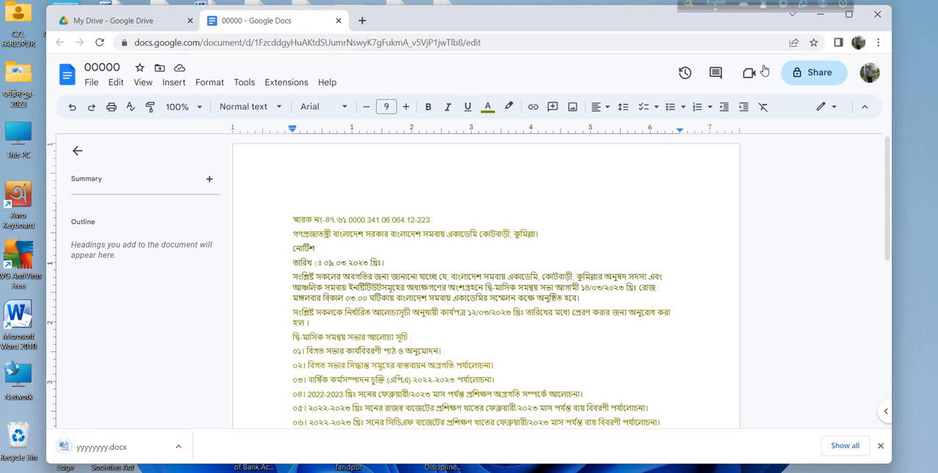
- Minimise the browser, open the yyyyyyyy file from the desktop in Microsoft Word, dismiss the activation wizard and enable editing
click(827, 12)
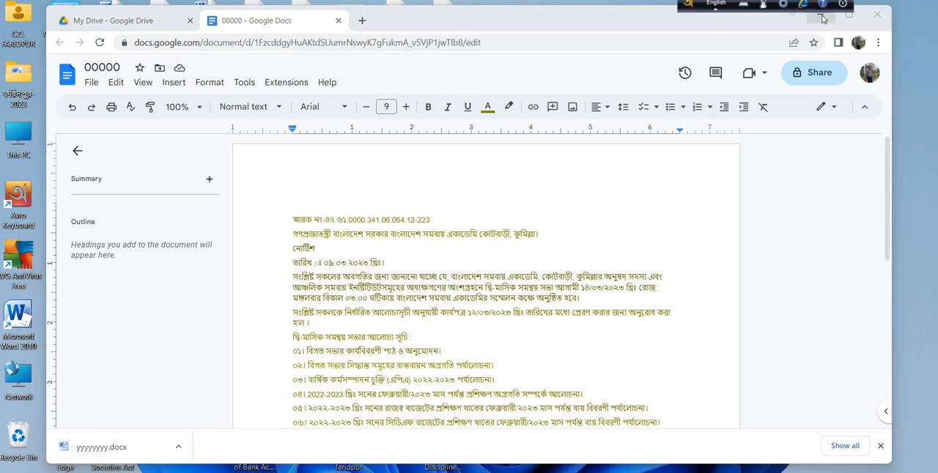
click(822, 17)
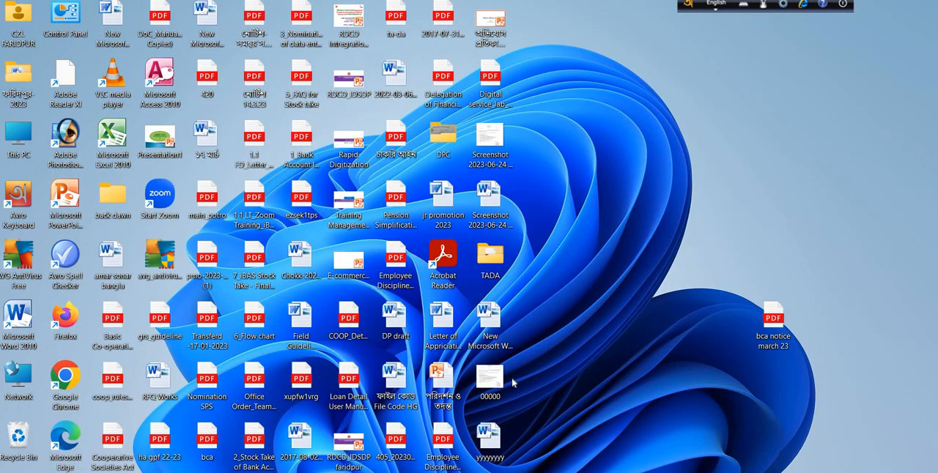
double_click(490, 440)
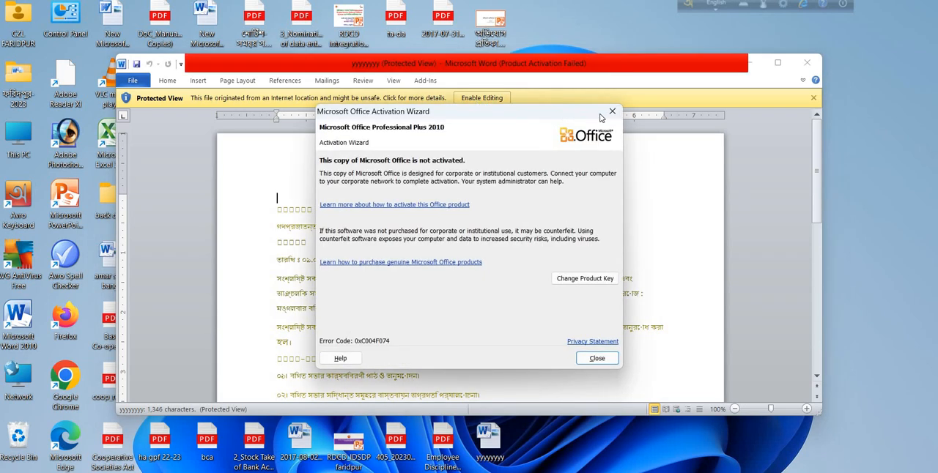
click(612, 115)
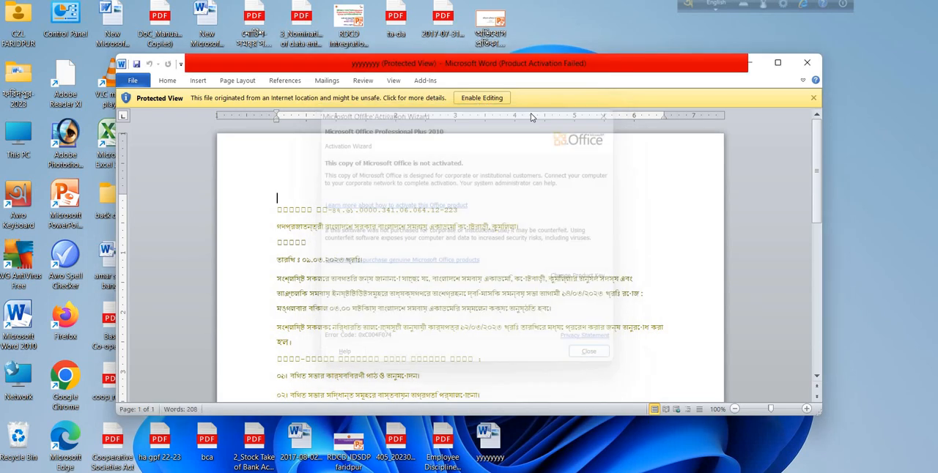
click(482, 98)
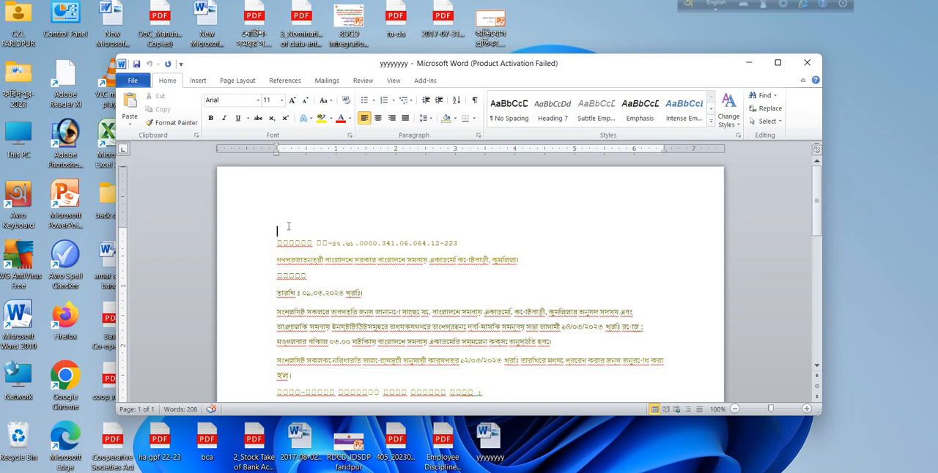
- Apply the Bengali font at the start of the recently used fonts to the whole document and centre all the text
key(ctrl+a)
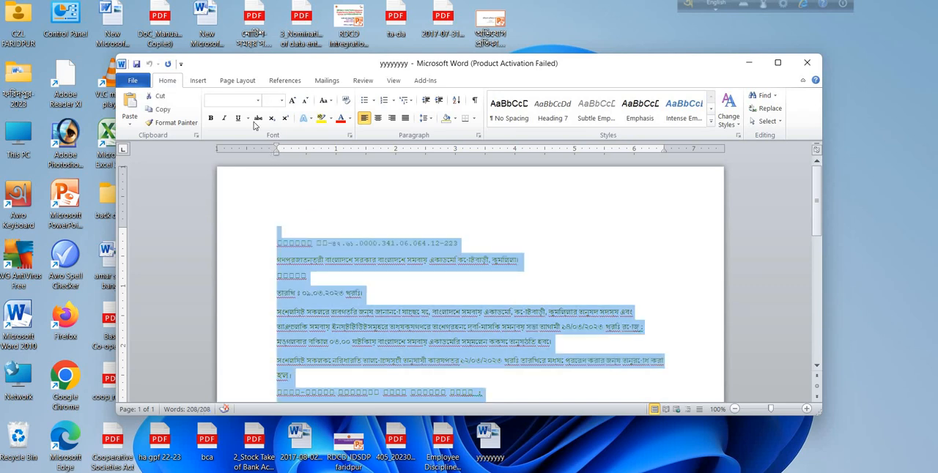
click(258, 101)
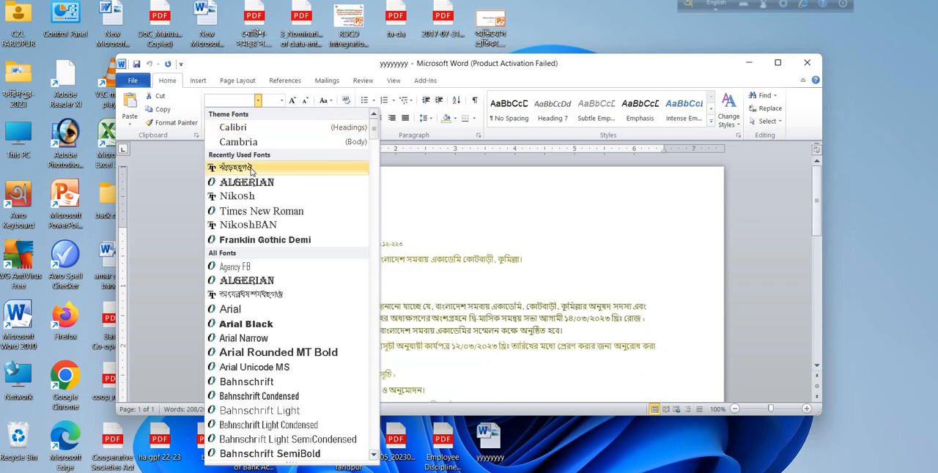
click(250, 167)
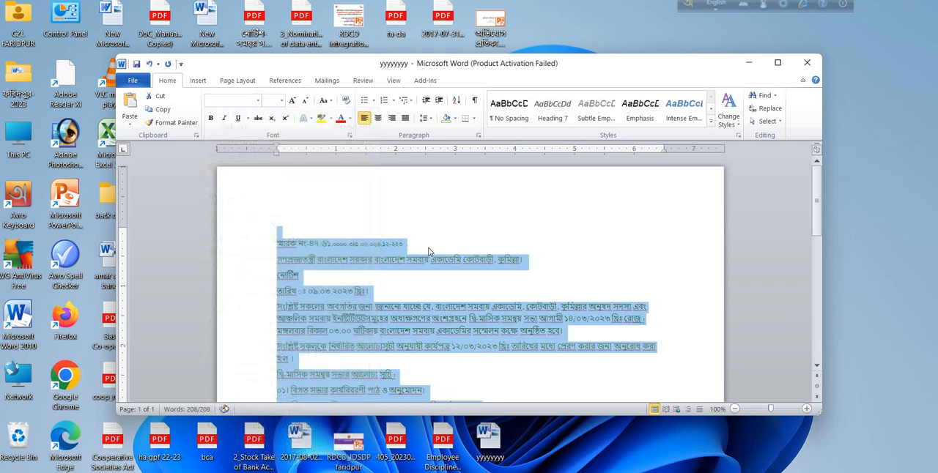
click(378, 118)
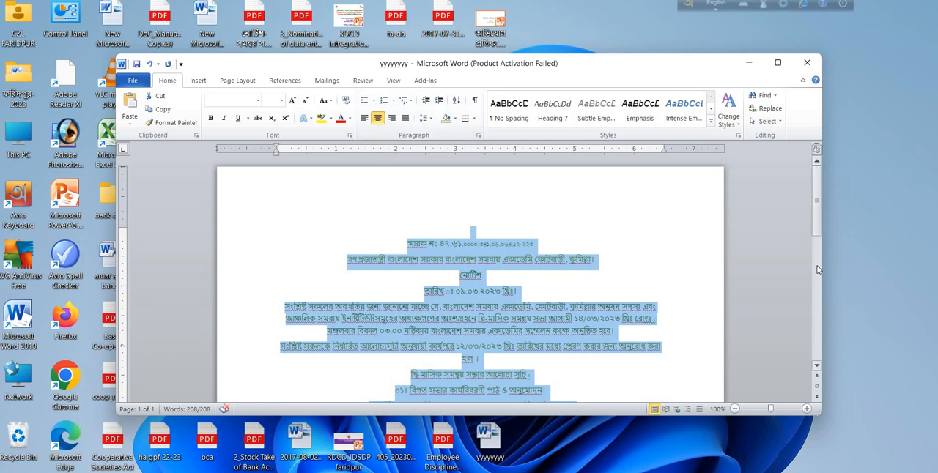
scroll(820, 224, down, 3)
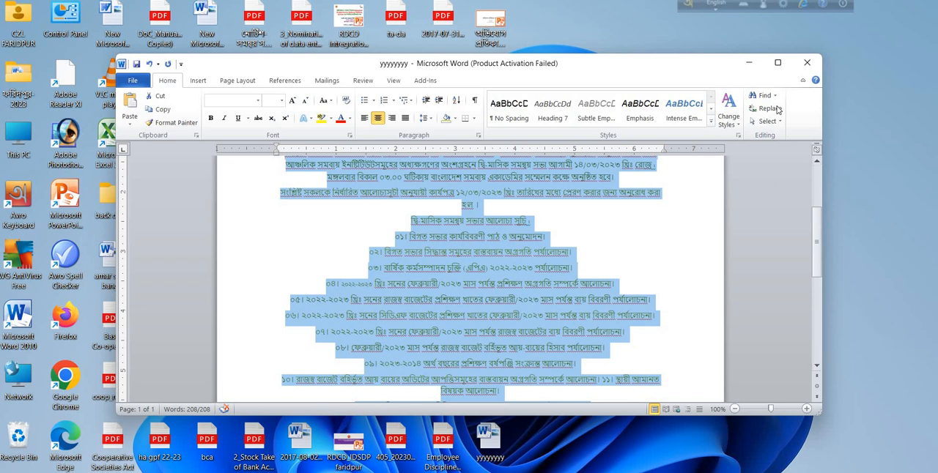
- Maximise the document window to view the notice, and close the document with its changes saved
click(779, 63)
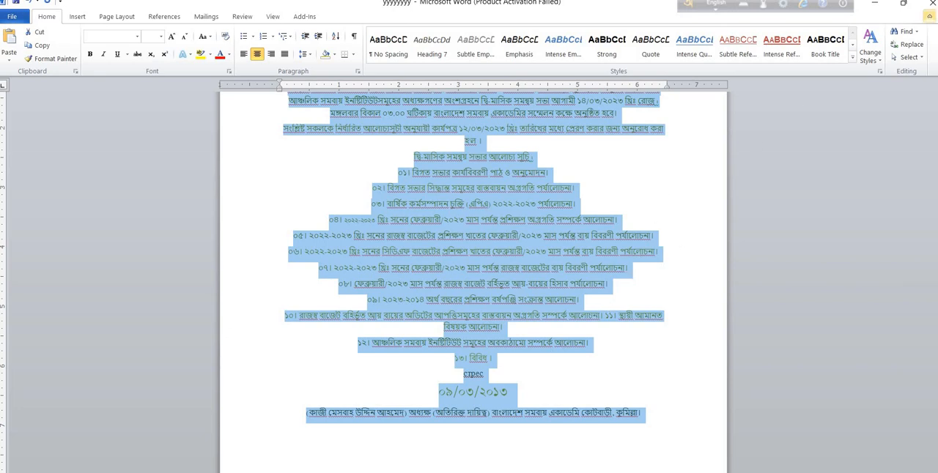
click(932, 4)
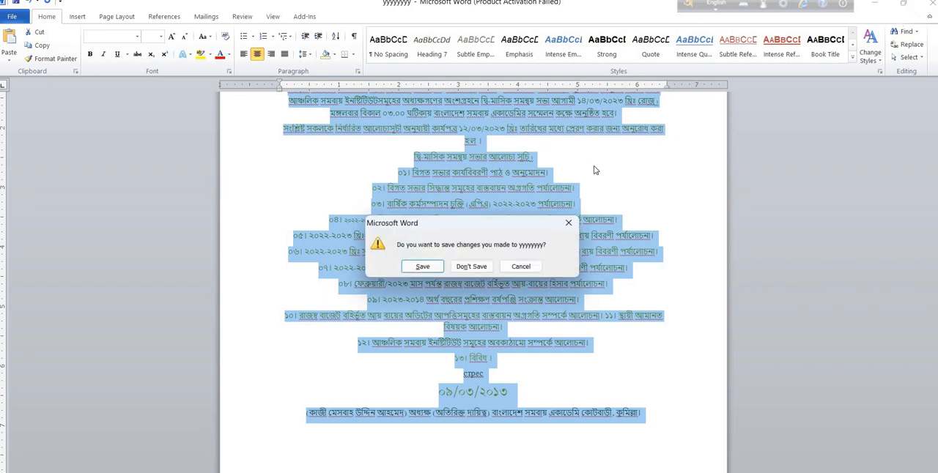
click(430, 268)
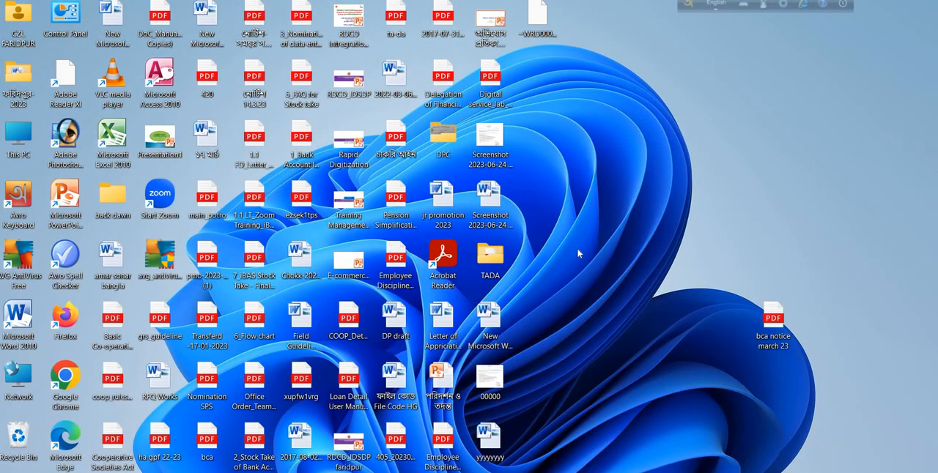